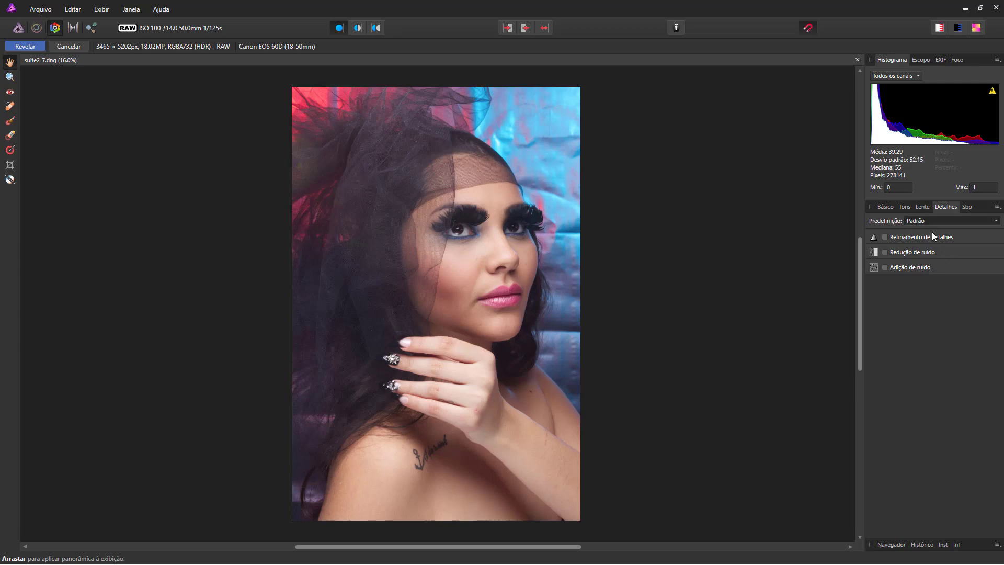
# Step: Browse the detail presets without choosing one, then enable detail refinement at 0% radius and amount
pyautogui.click(993, 221)
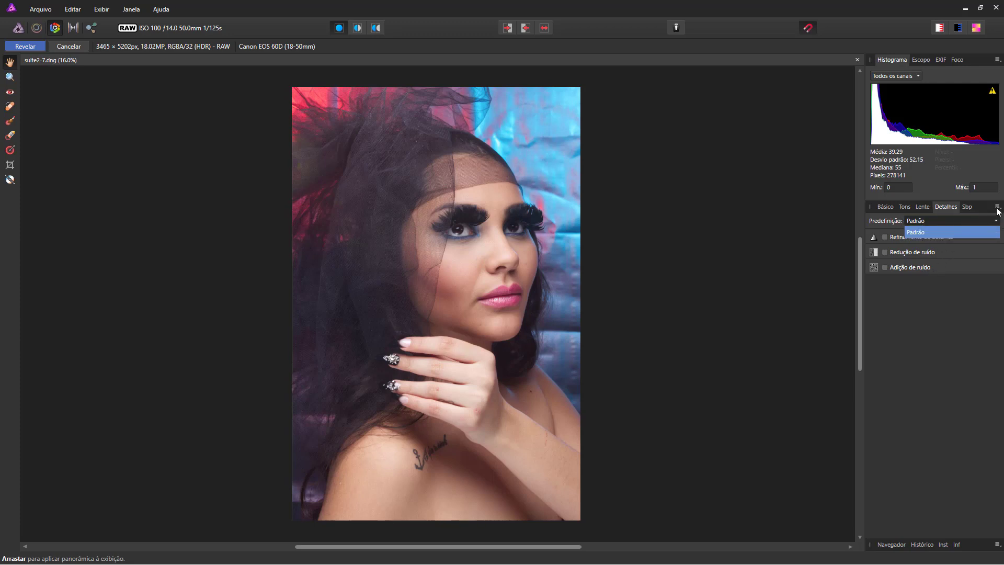
pyautogui.click(997, 207)
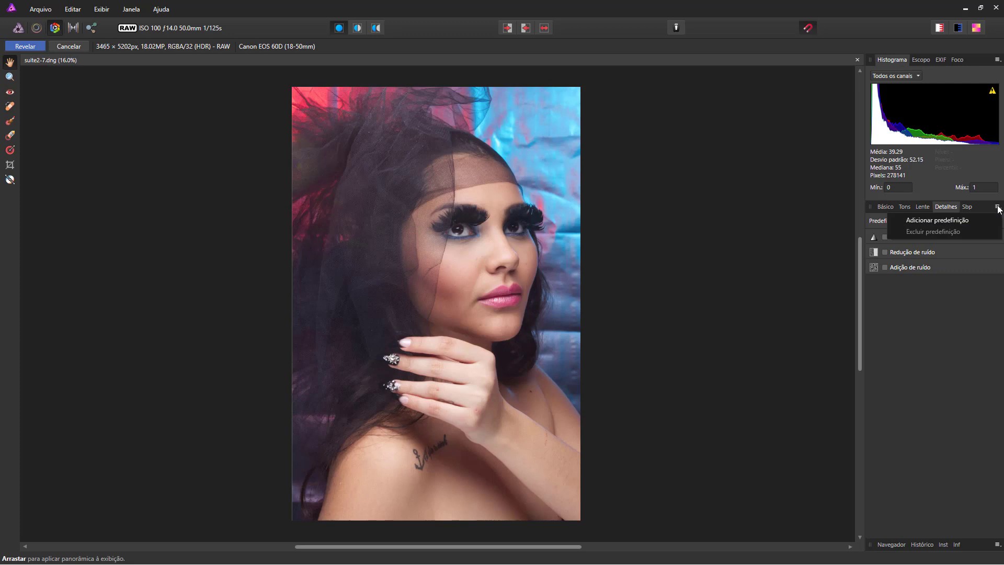
pyautogui.click(980, 355)
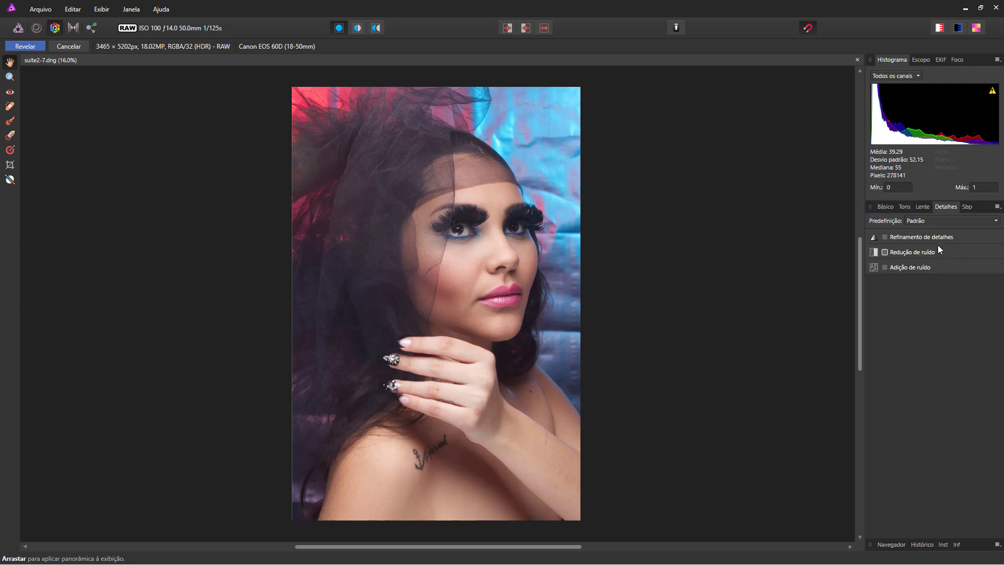
pyautogui.click(924, 237)
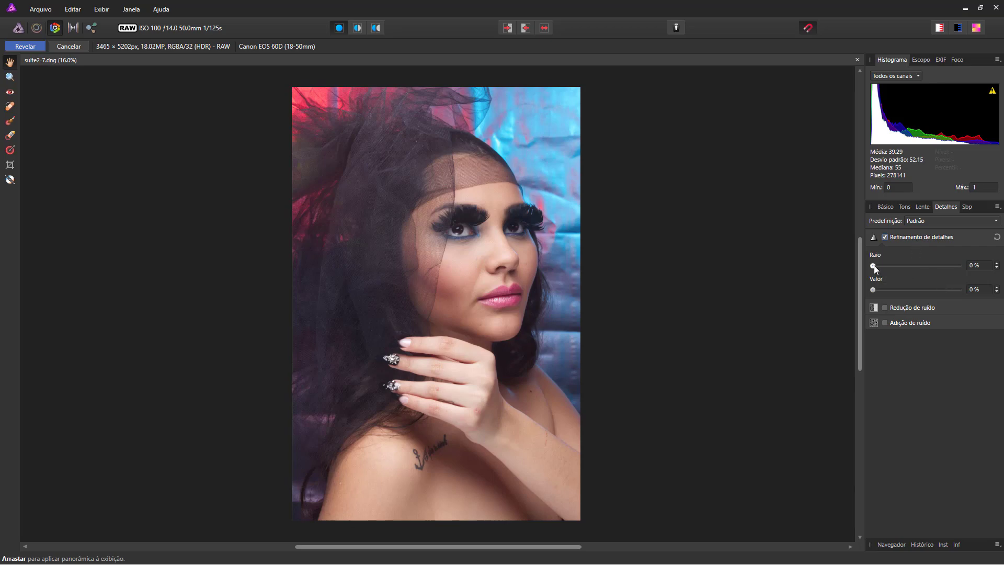
# Step: Set detail refinement to 84% radius and 100% amount, then show the split before/after view
pyautogui.moveTo(874, 265)
pyautogui.mouseDown()
pyautogui.moveTo(939, 265)
pyautogui.moveTo(911, 266)
pyautogui.mouseUp()
pyautogui.moveTo(873, 290)
pyautogui.mouseDown()
pyautogui.moveTo(916, 290)
pyautogui.moveTo(938, 265)
pyautogui.moveTo(946, 290)
pyautogui.moveTo(961, 288)
pyautogui.mouseUp()
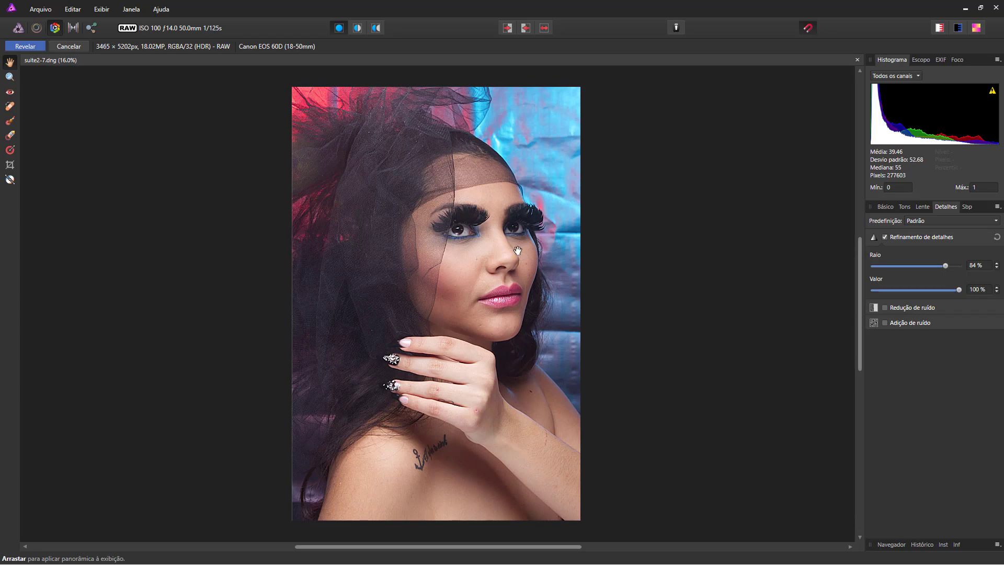
pyautogui.moveTo(445, 181)
pyautogui.mouseDown()
pyautogui.moveTo(493, 235)
pyautogui.moveTo(413, 159)
pyautogui.moveTo(387, 82)
pyautogui.mouseUp()
pyautogui.click(376, 28)
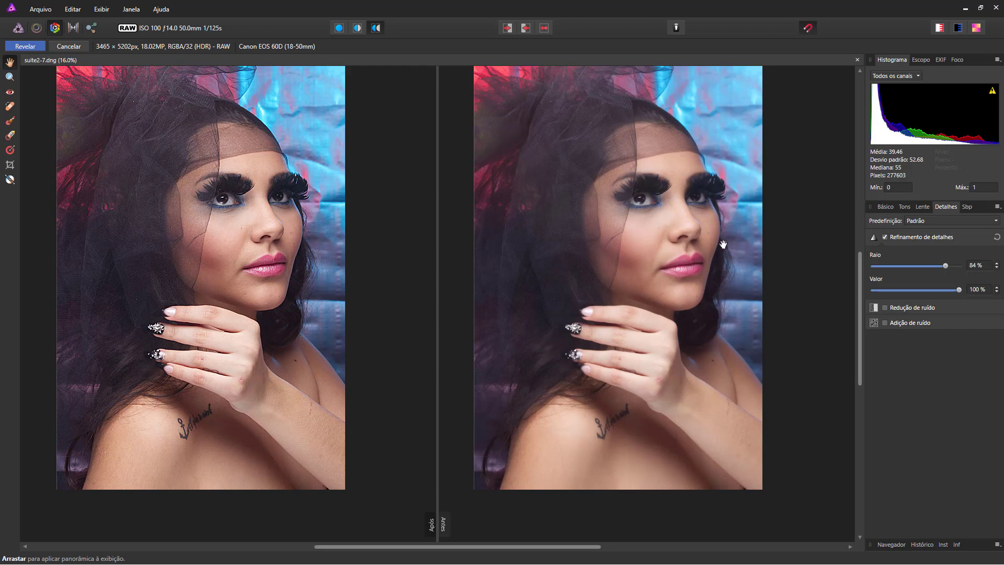
# Step: Pan the split view and enable noise reduction with 37% detail and full contribution
pyautogui.moveTo(348, 199); pyautogui.dragTo(375, 213)
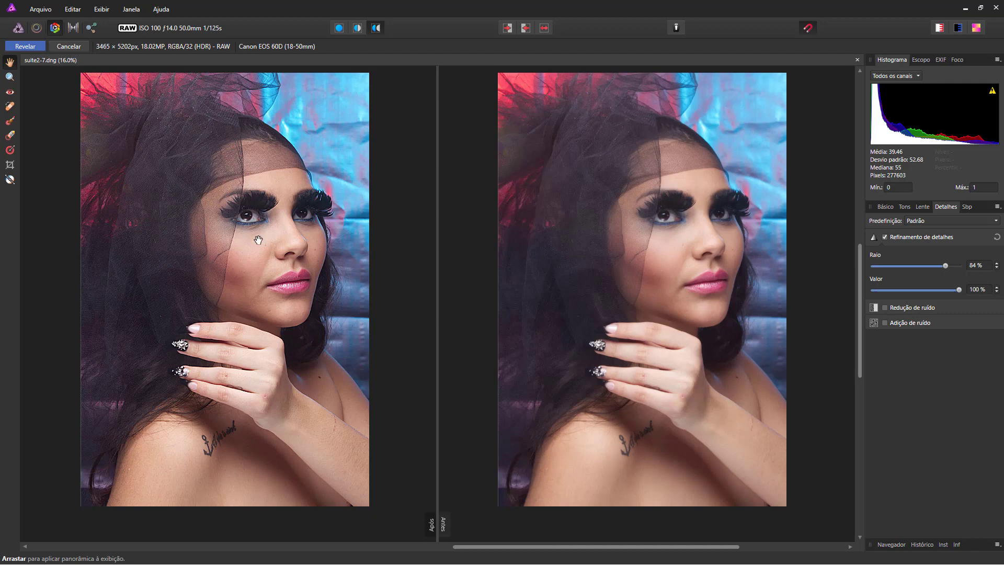
pyautogui.click(923, 308)
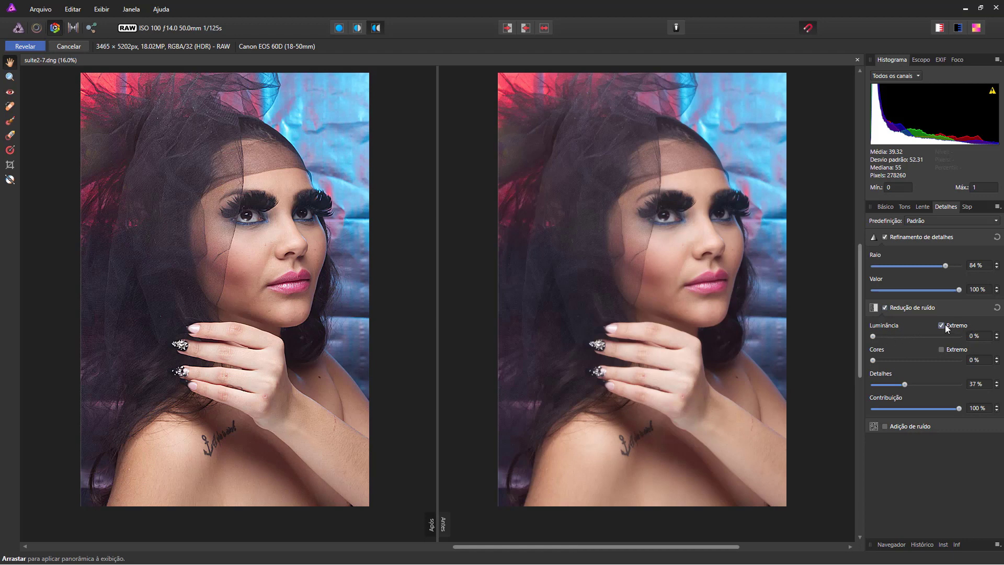
# Step: Try the Extremo luminance range, then set luminance noise reduction to 57% with Extremo off
pyautogui.moveTo(873, 337); pyautogui.dragTo(934, 336)
pyautogui.moveTo(900, 336)
pyautogui.mouseDown()
pyautogui.moveTo(934, 336)
pyautogui.moveTo(911, 338)
pyautogui.mouseUp()
pyautogui.click(942, 326)
pyautogui.moveTo(875, 336); pyautogui.dragTo(940, 336)
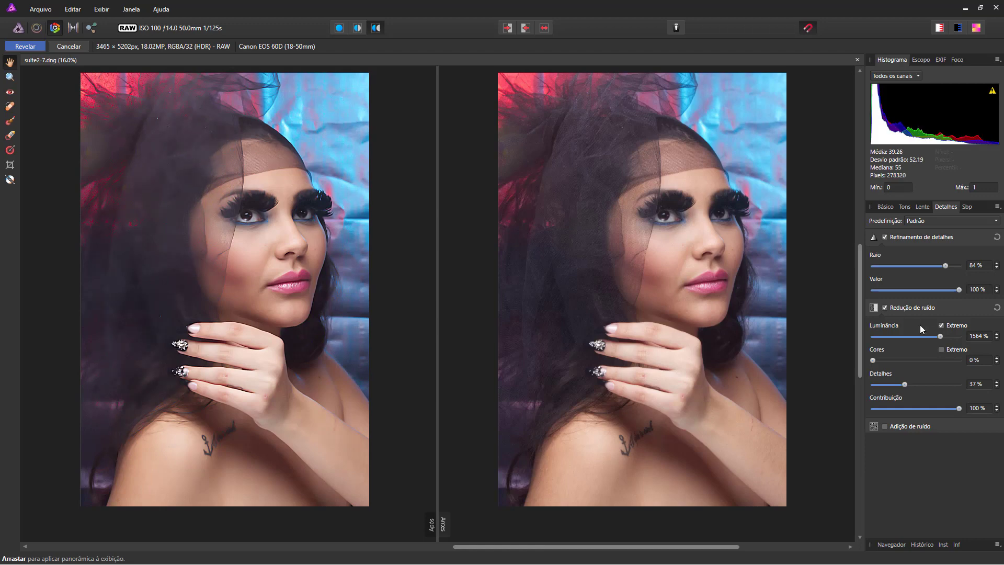
pyautogui.click(942, 325)
pyautogui.moveTo(959, 337); pyautogui.dragTo(922, 336)
# Step: Set noise reduction colour to 54%, luminance to 70% and details to 82%
pyautogui.moveTo(873, 361); pyautogui.dragTo(899, 360)
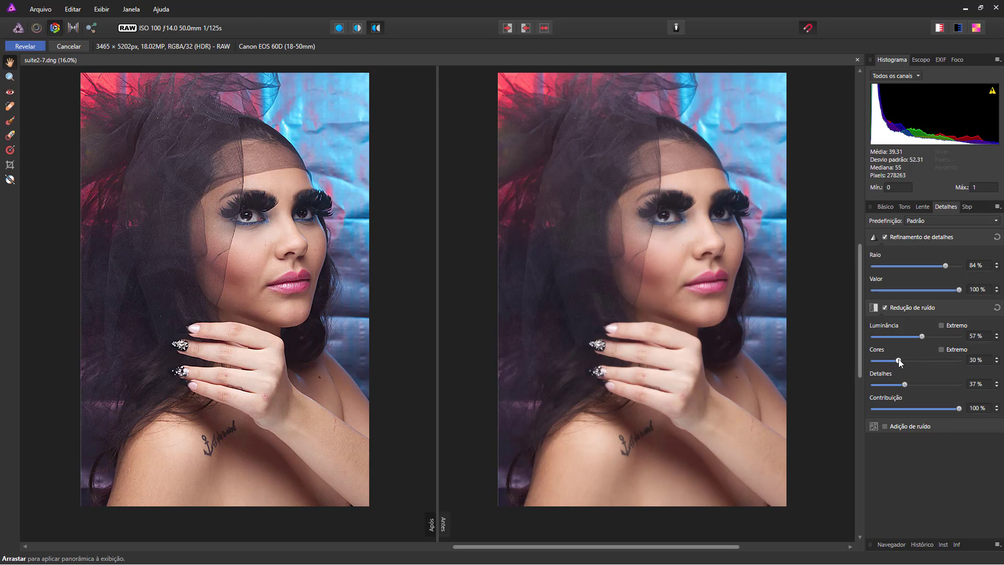
pyautogui.click(933, 336)
pyautogui.moveTo(904, 387); pyautogui.dragTo(936, 387)
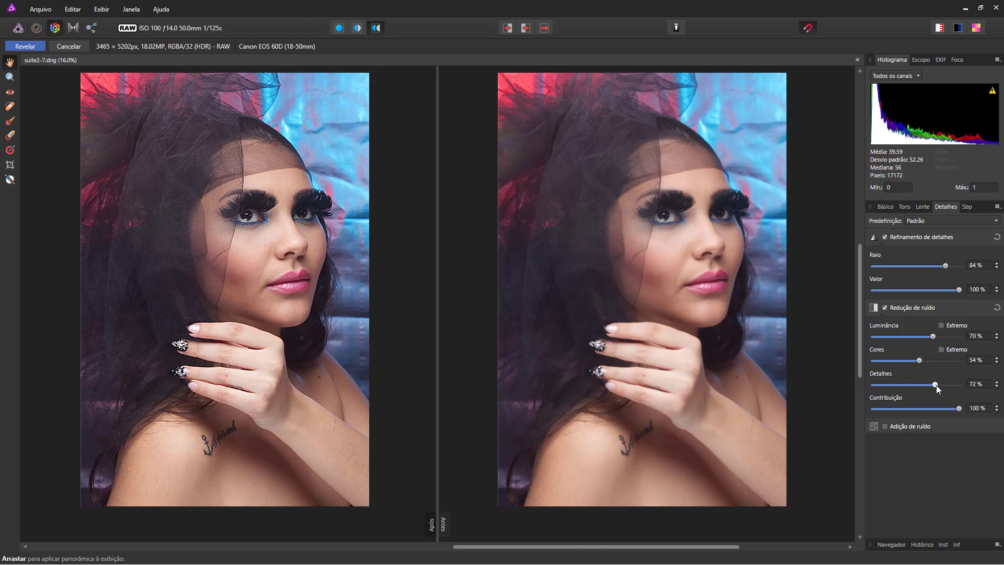
pyautogui.click(900, 385)
pyautogui.moveTo(901, 384); pyautogui.dragTo(951, 385)
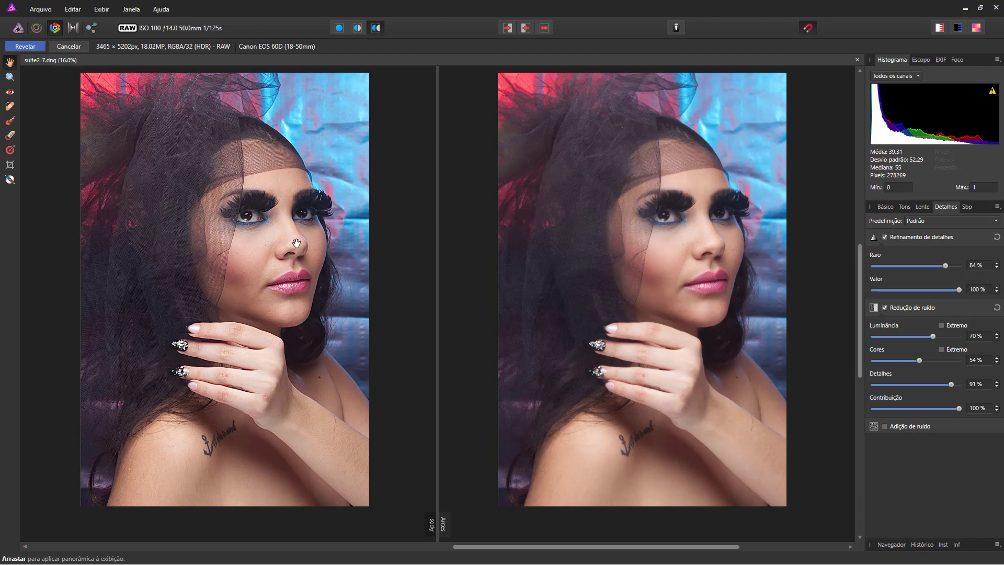
pyautogui.moveTo(951, 385); pyautogui.dragTo(878, 385)
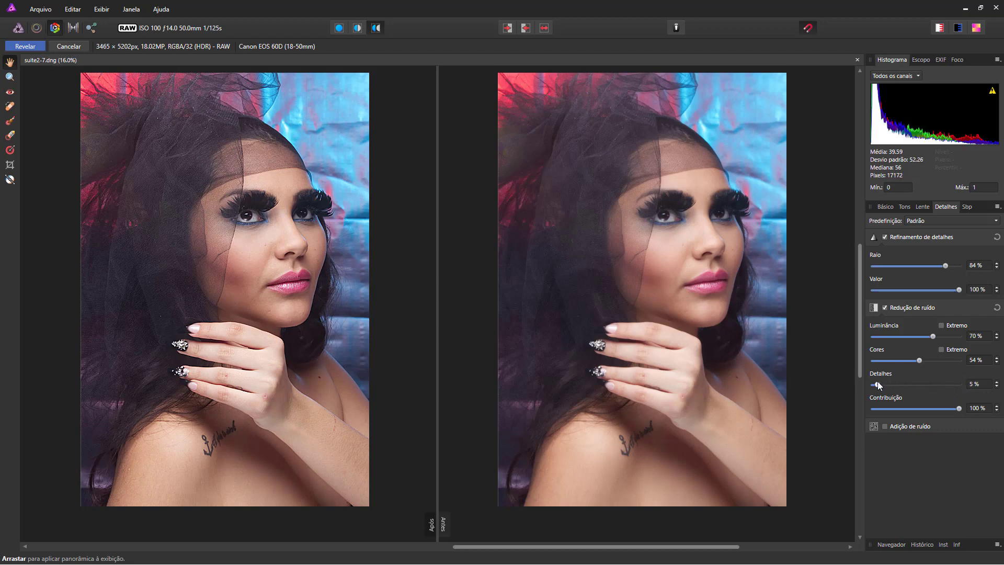
pyautogui.moveTo(877, 384); pyautogui.dragTo(914, 385)
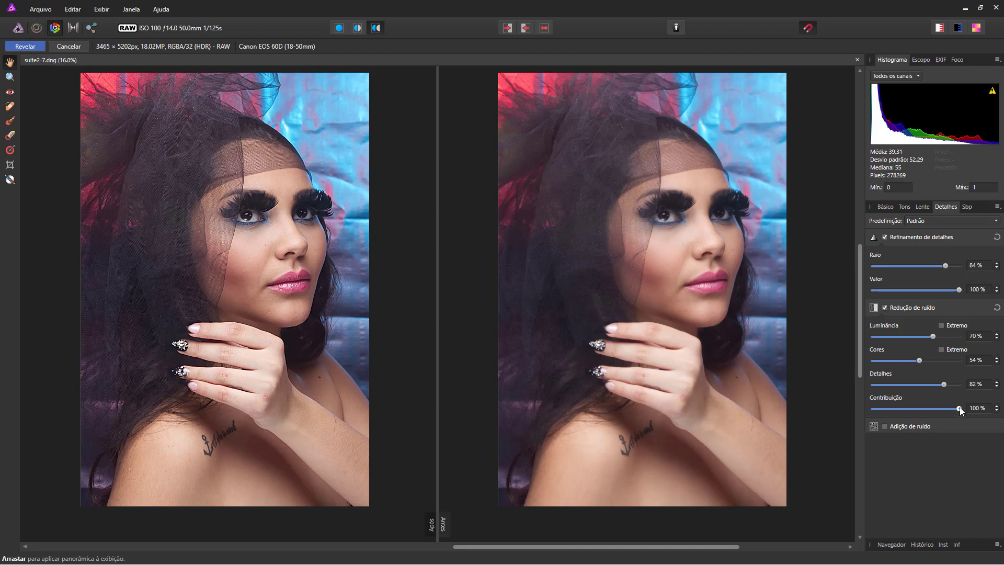
# Step: Lower the noise reduction contribution to 72%
pyautogui.moveTo(959, 408); pyautogui.dragTo(911, 409)
pyautogui.moveTo(959, 408); pyautogui.dragTo(889, 409)
pyautogui.moveTo(891, 410); pyautogui.dragTo(935, 410)
# Step: Add 56% Gaussian noise, switching off noise reduction and detail refinement
pyautogui.click(921, 427)
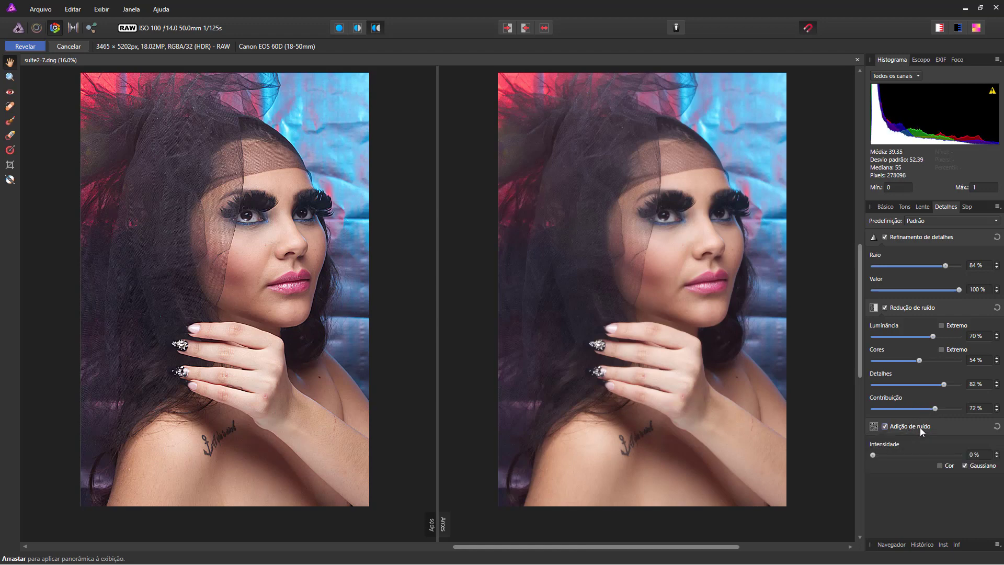
pyautogui.click(885, 308)
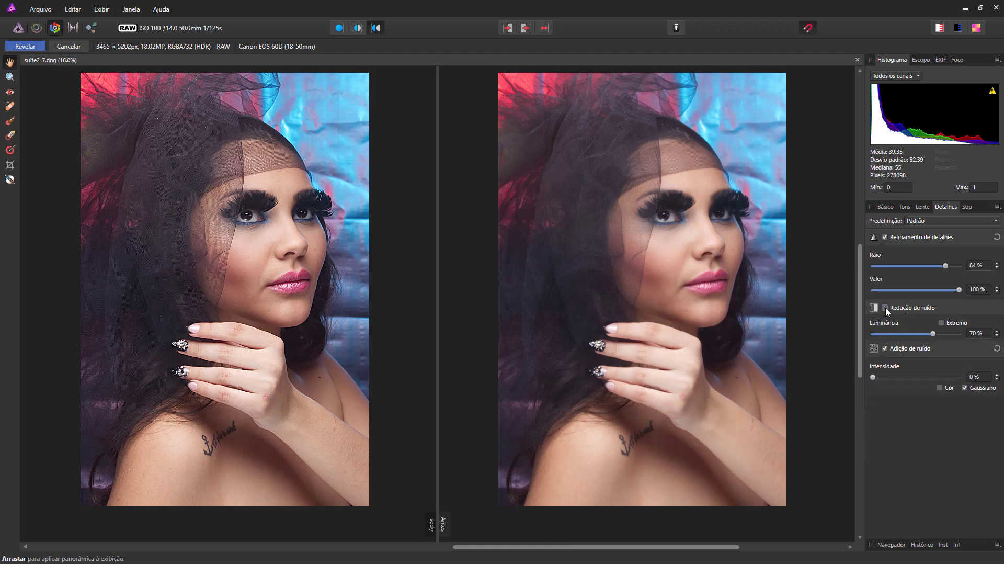
pyautogui.click(885, 237)
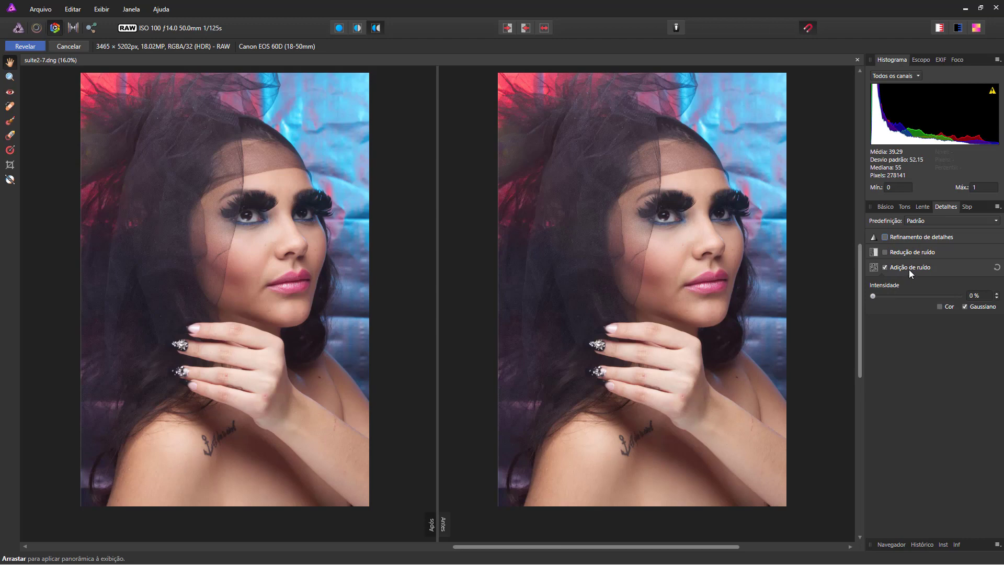
pyautogui.click(921, 296)
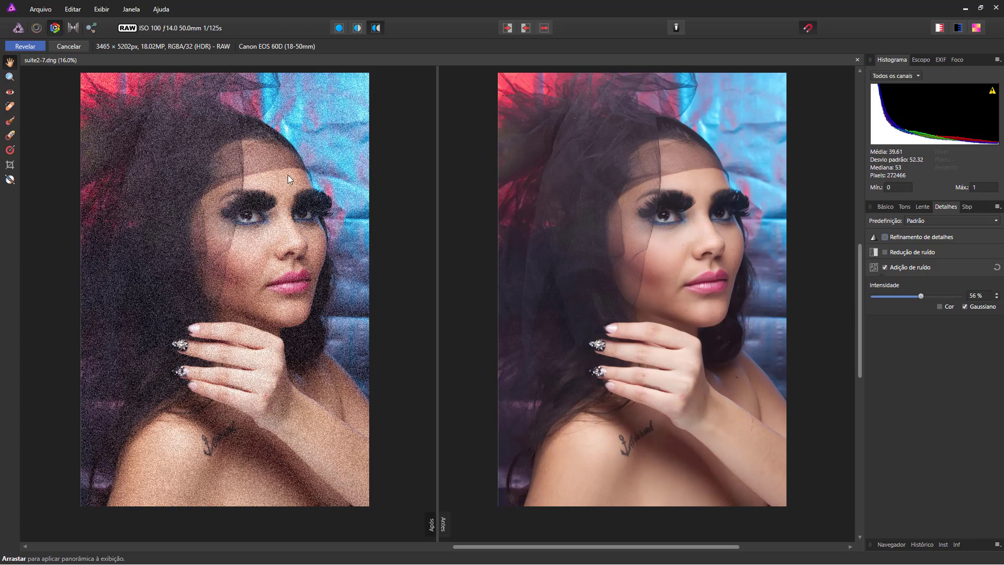
# Step: Zoom in close on the portrait's face
pyautogui.press('z')
pyautogui.click(270, 209)
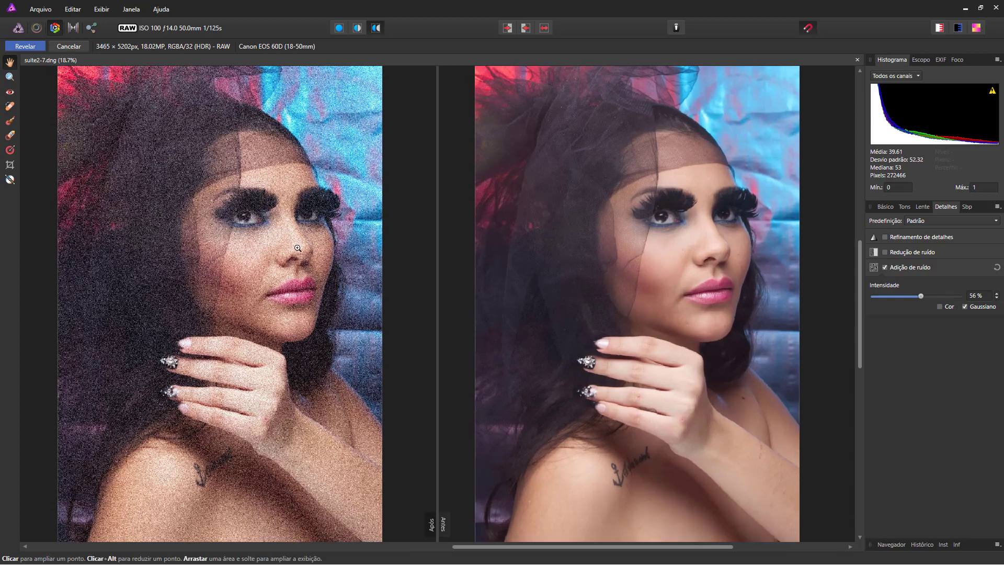
pyautogui.click(472, 397)
pyautogui.press('h')
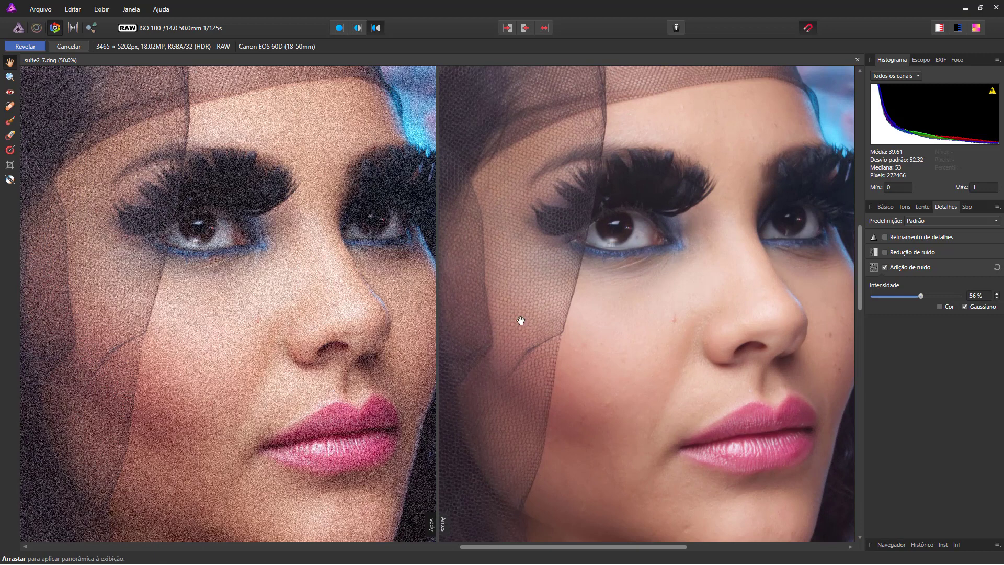
# Step: Compare Gaussian and coloured added-noise variants on the face, then switch noise addition off
pyautogui.click(965, 307)
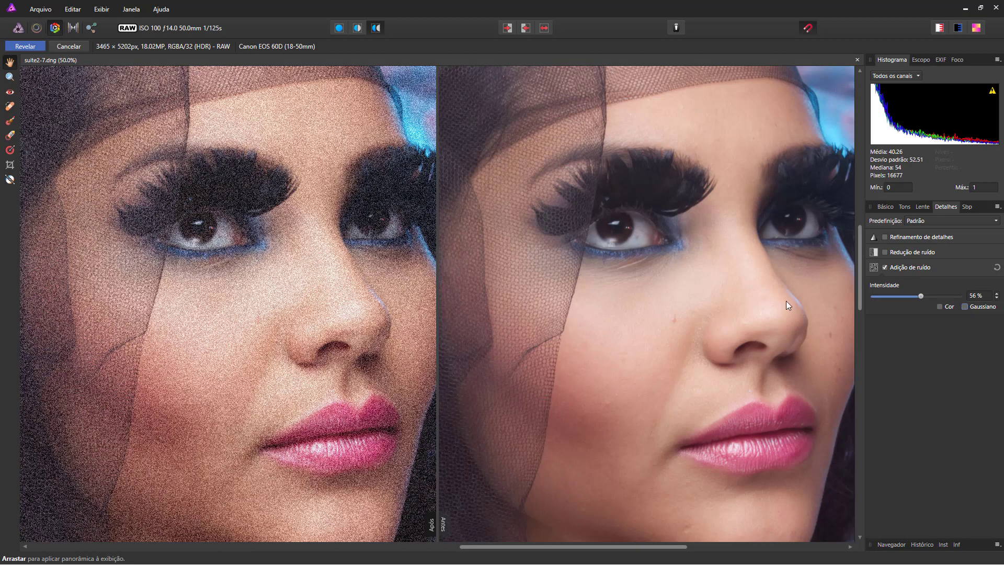
pyautogui.click(964, 306)
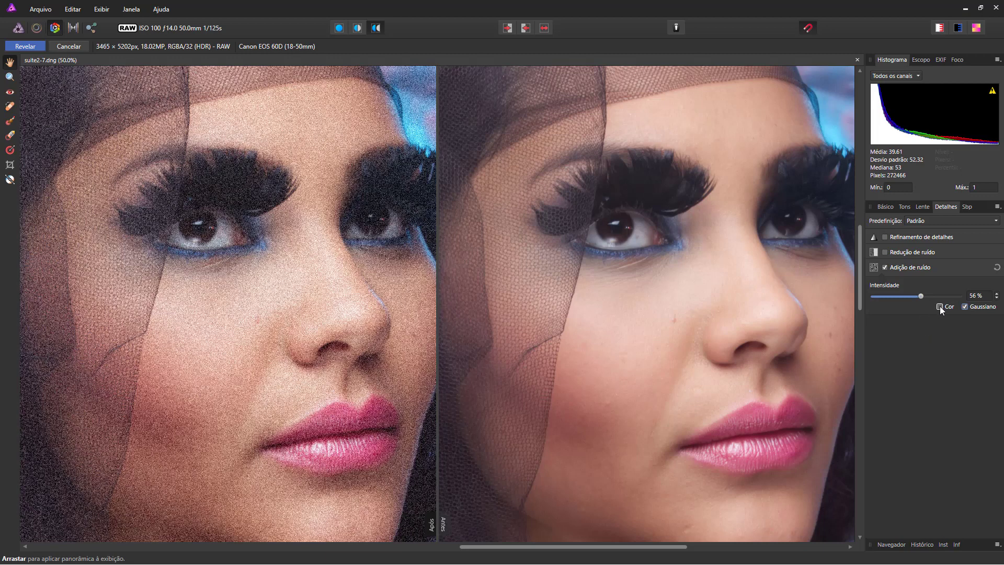
pyautogui.click(939, 306)
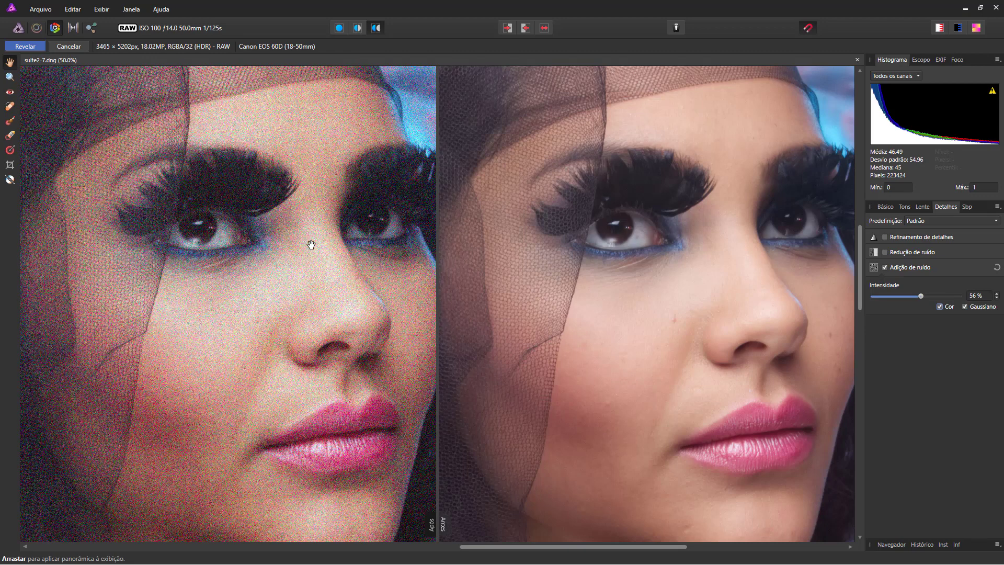
pyautogui.click(939, 306)
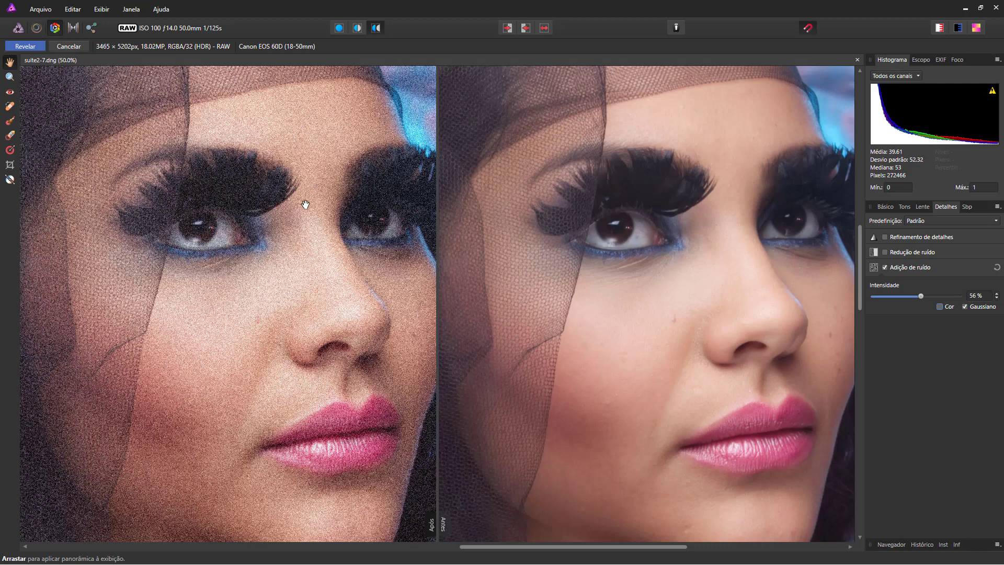
pyautogui.click(940, 307)
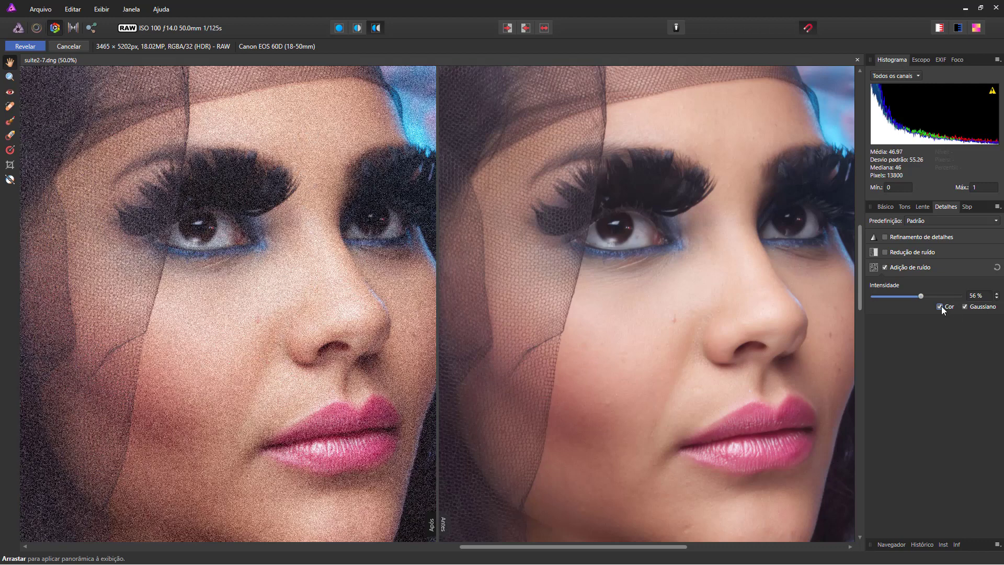
pyautogui.click(940, 306)
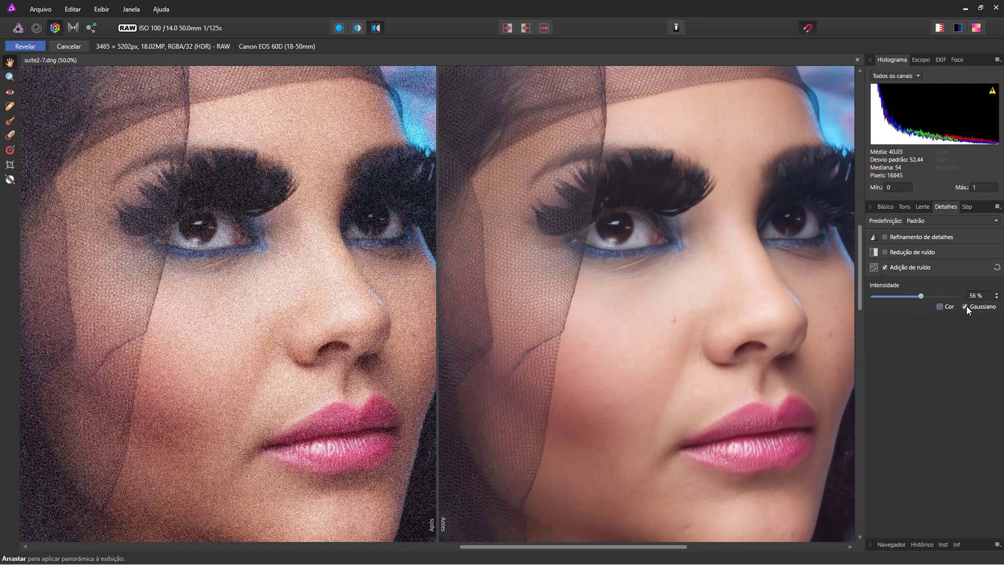
pyautogui.click(884, 267)
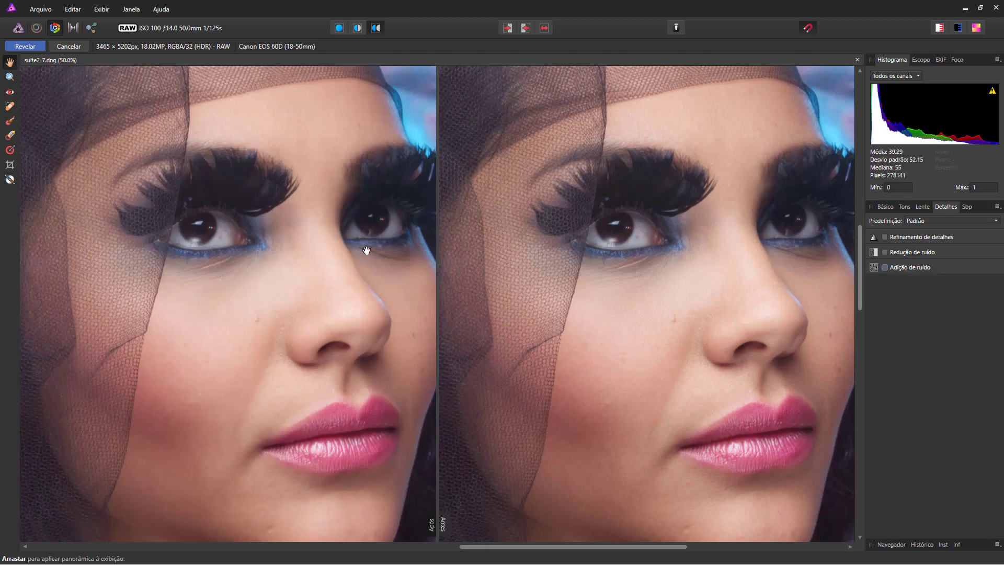